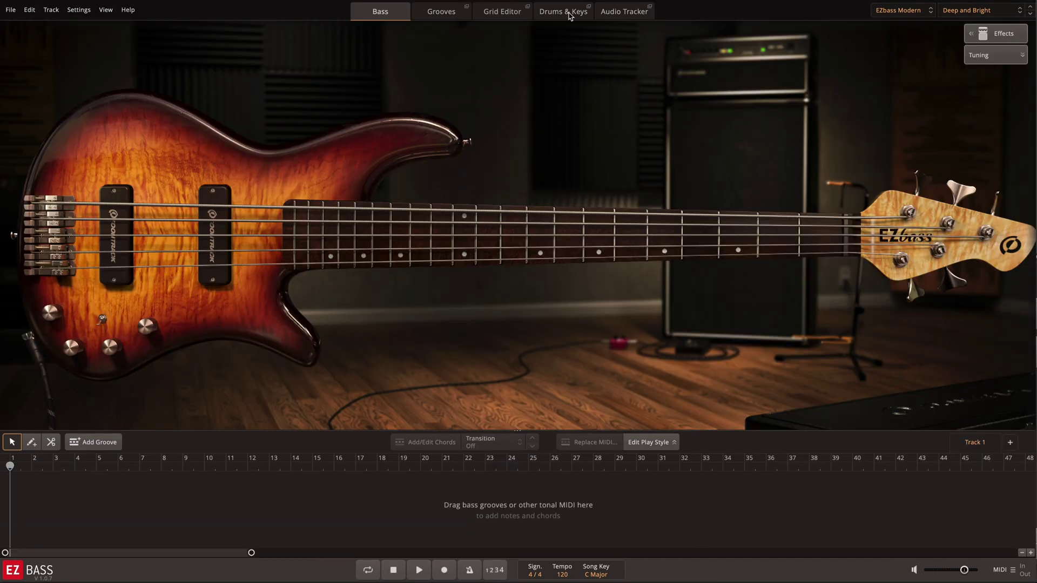
- Look at the Drums & Keys page, then switch to the Audio Tracker page
left_click(563, 11)
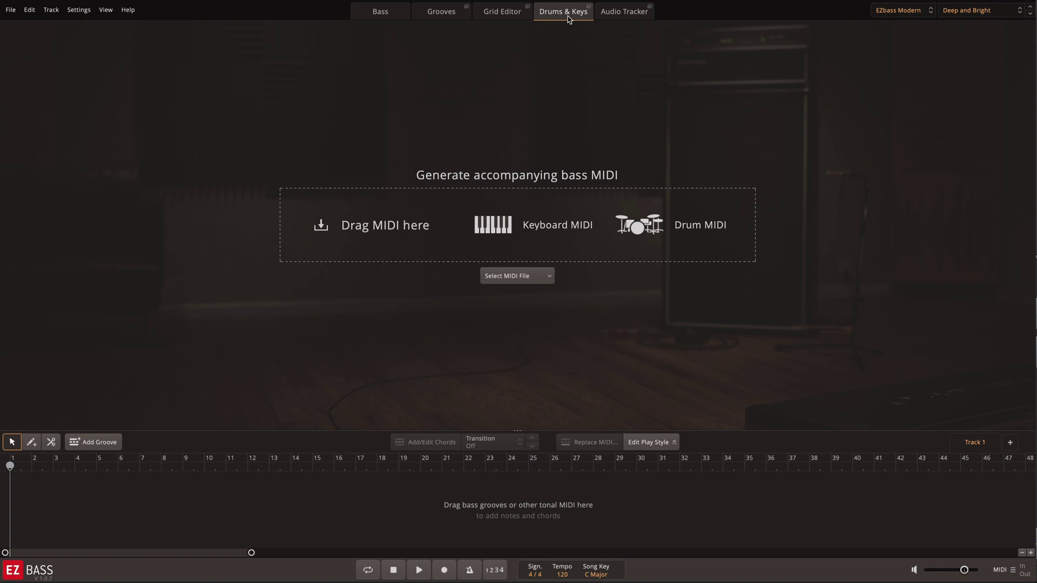
left_click(625, 18)
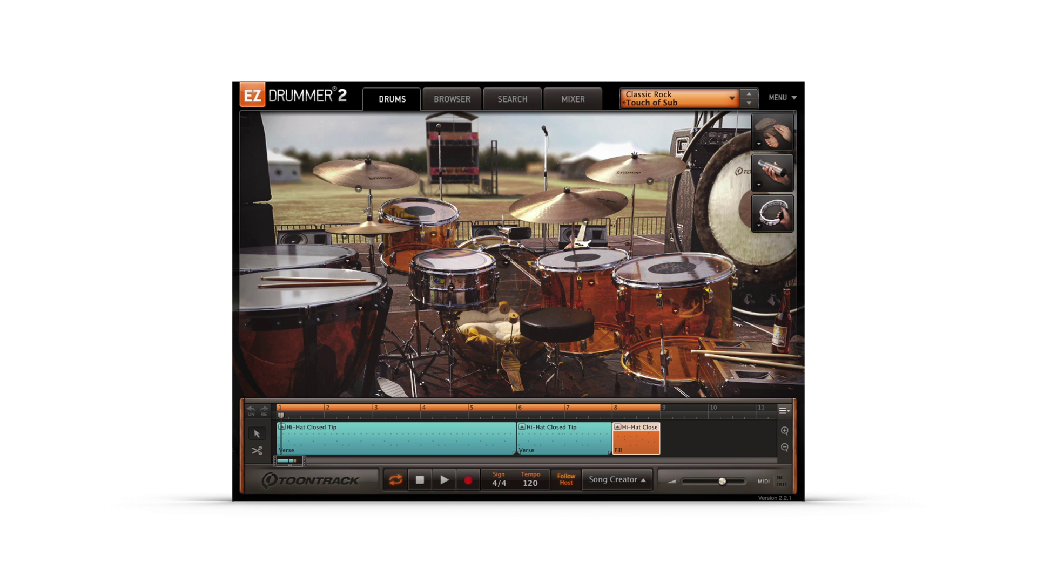
- Start playback of the Classic Rock verse-and-fill drum song from bar 1
key("space")
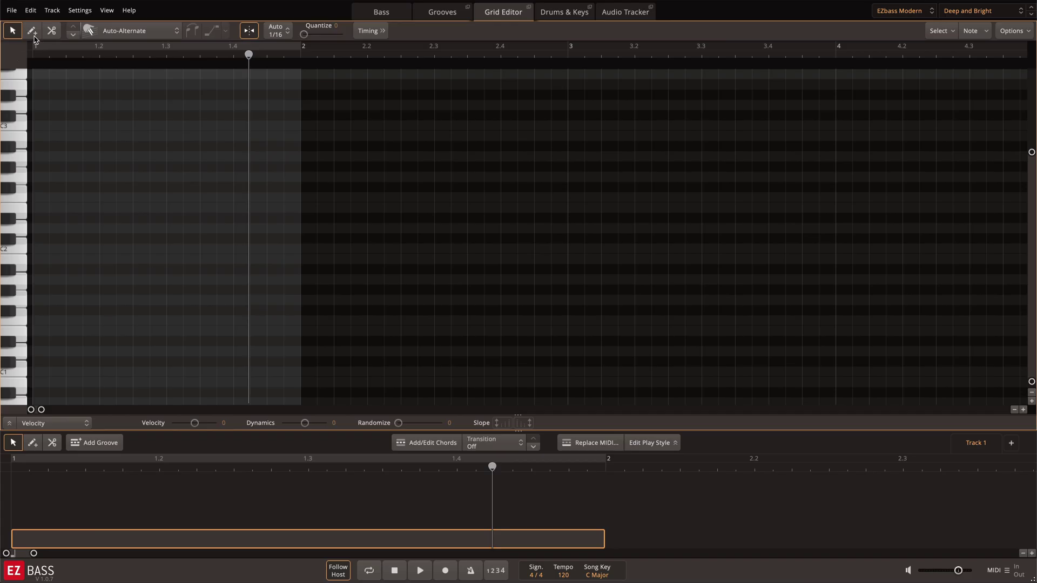
- Draw notes on beat 1, the and of 2, and beat 3, then loop bar 1 and play
left_click(32, 32)
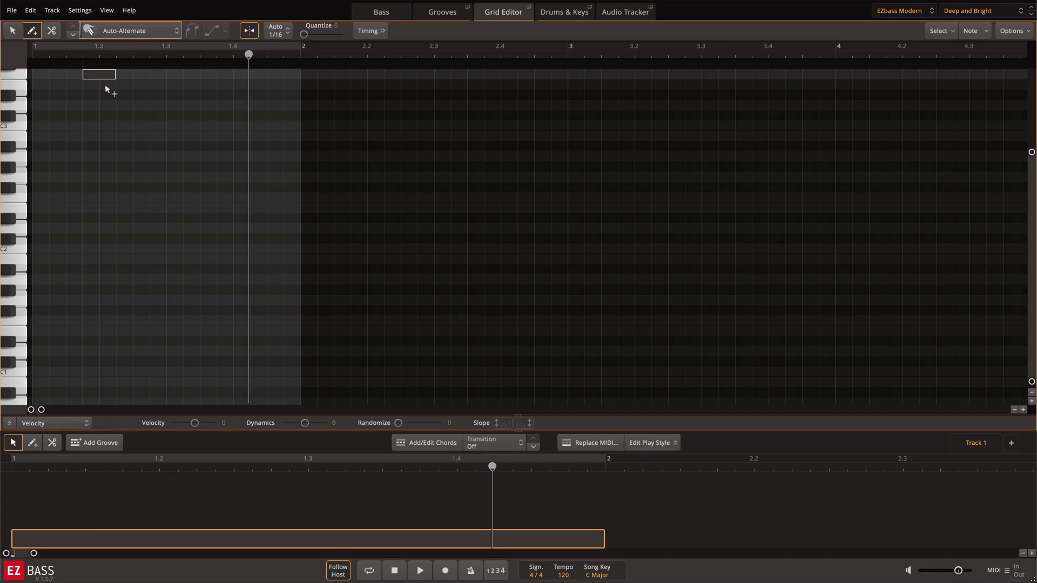
left_click(41, 284)
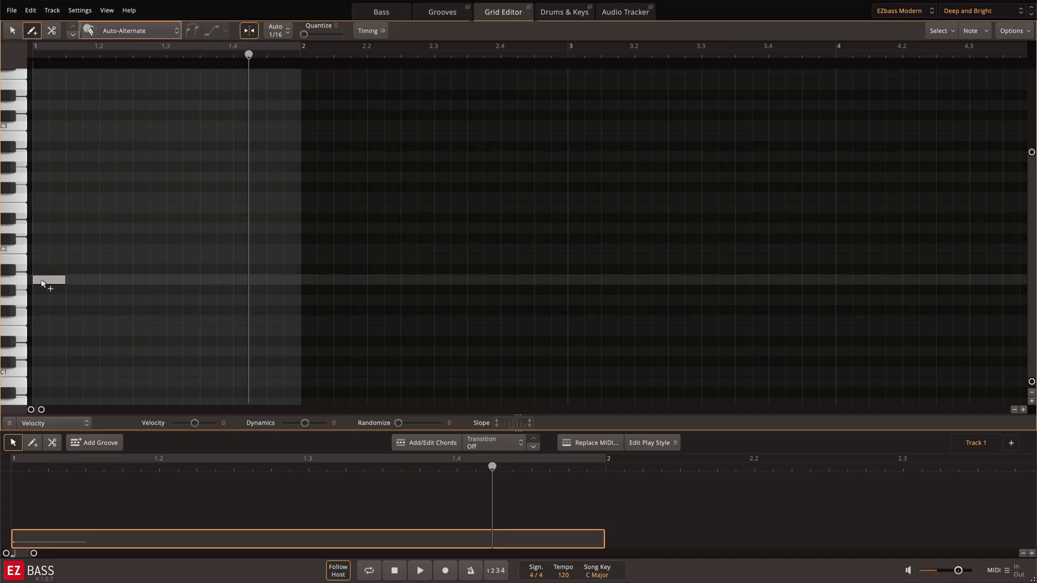
left_click(140, 282)
left_click(183, 282)
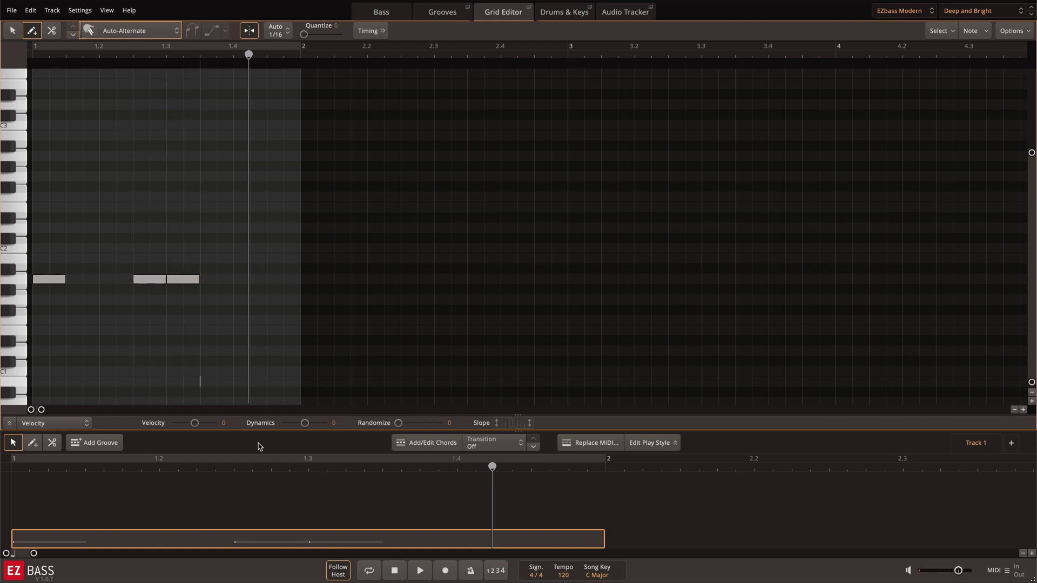
left_click(369, 571)
key("space")
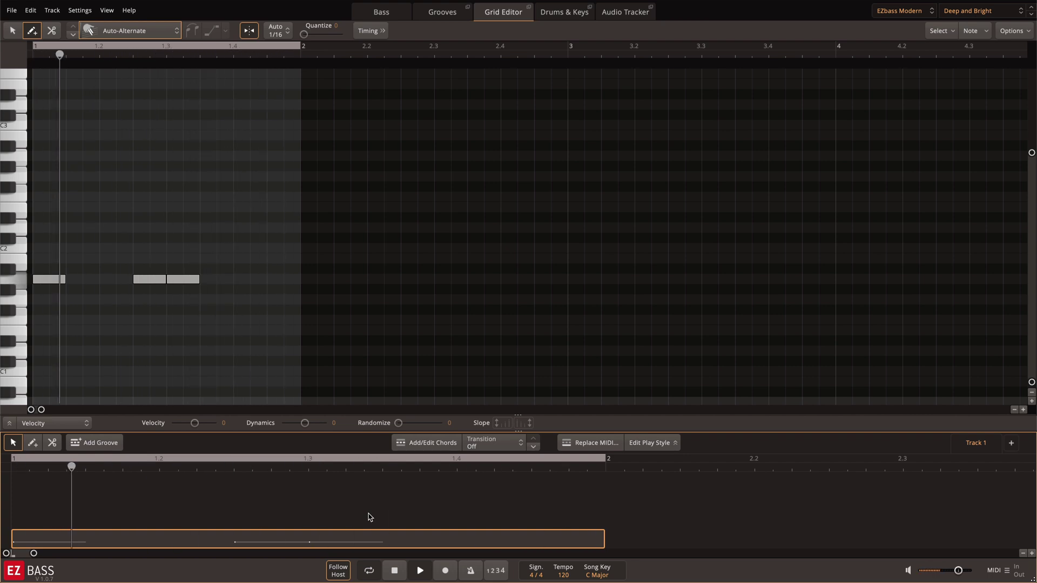
- Copy the beat 1 and beat 3 notes one beat later onto beats 2 and 4
key("v")
scroll(105, 302, "down", 1)
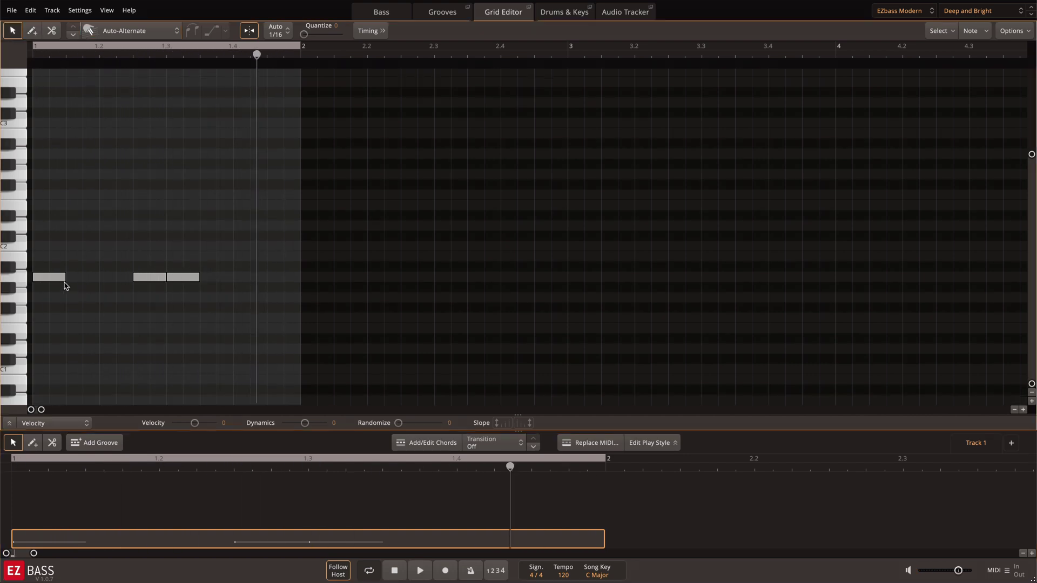
left_click(61, 278)
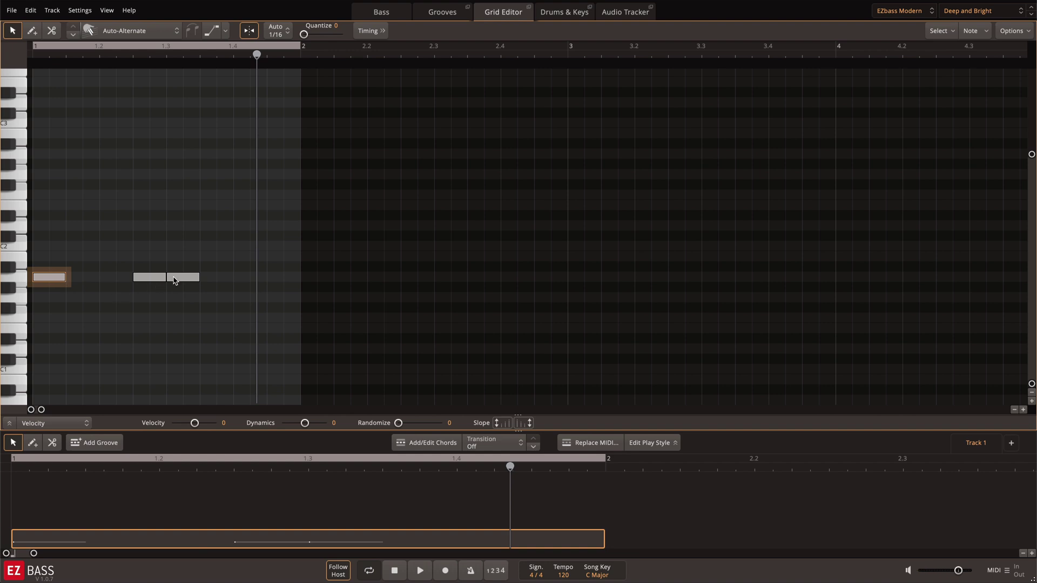
left_click(170, 279, "shift")
left_click_drag(61, 279, 124, 279)
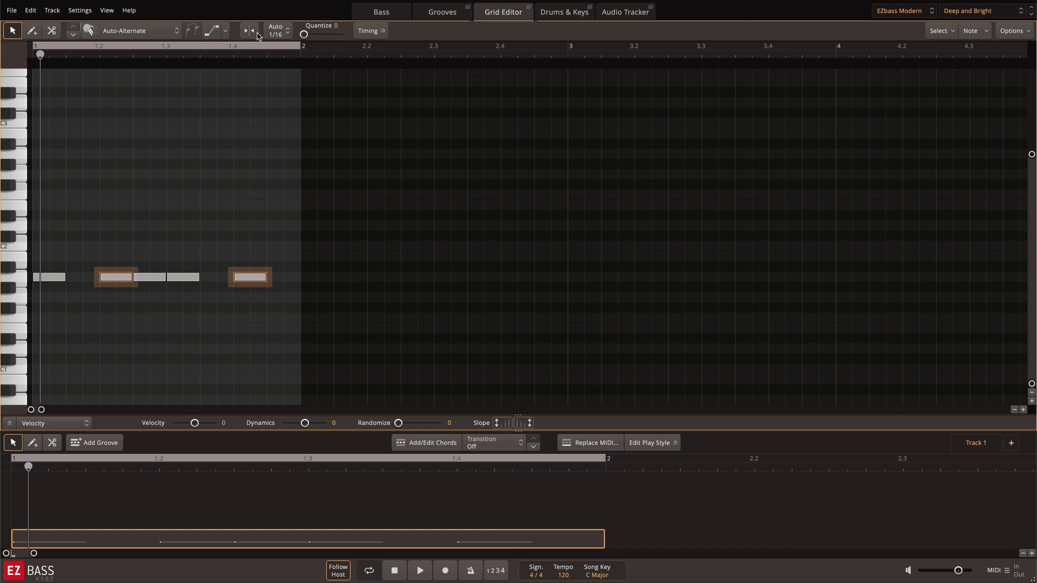
key("space")
- Give the beat 2 note the Percussive Right Hand articulation
left_click(255, 320)
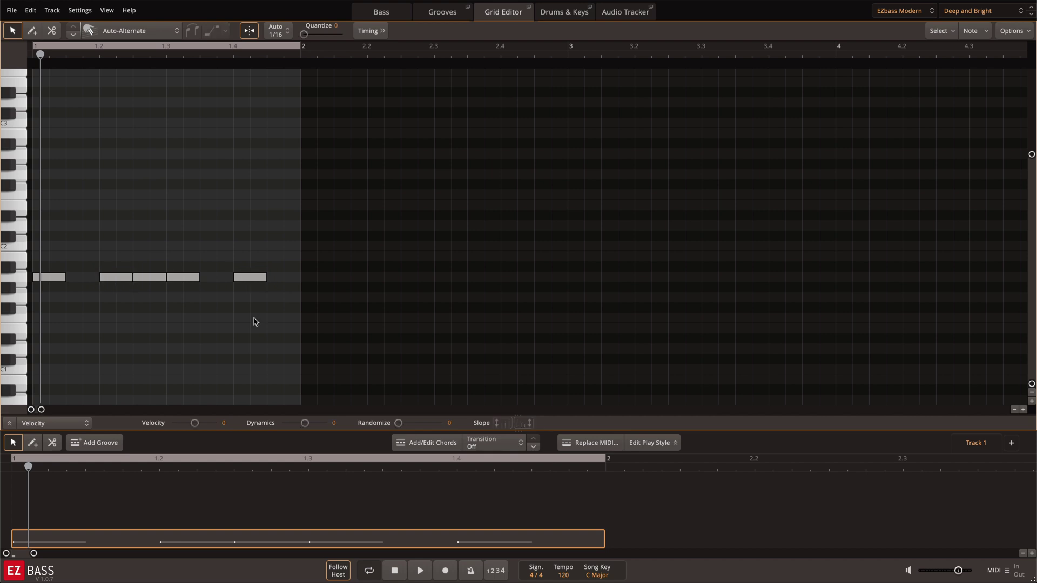
right_click(121, 280)
mouse_move(154, 406)
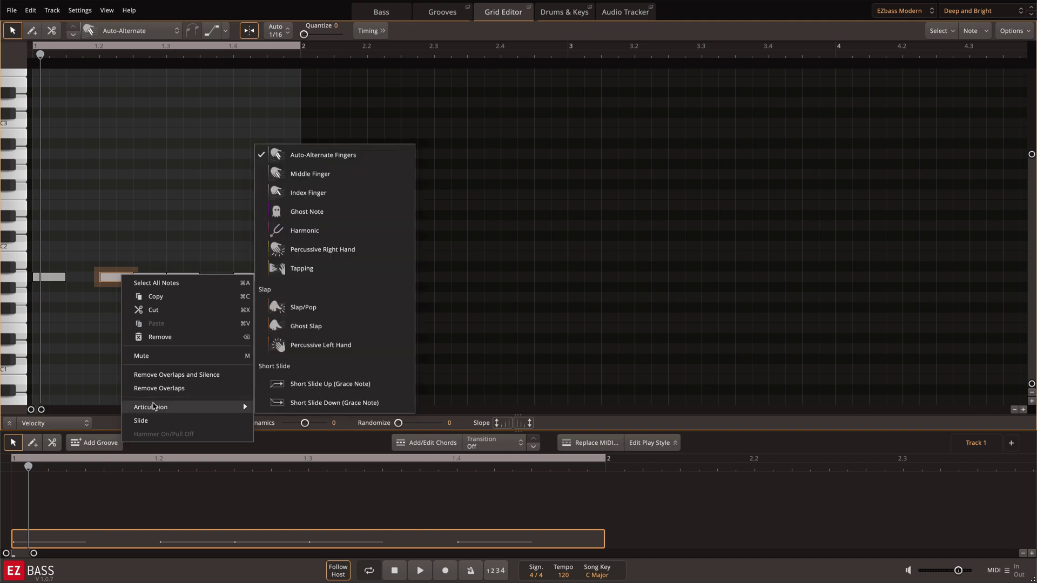
left_click(90, 303)
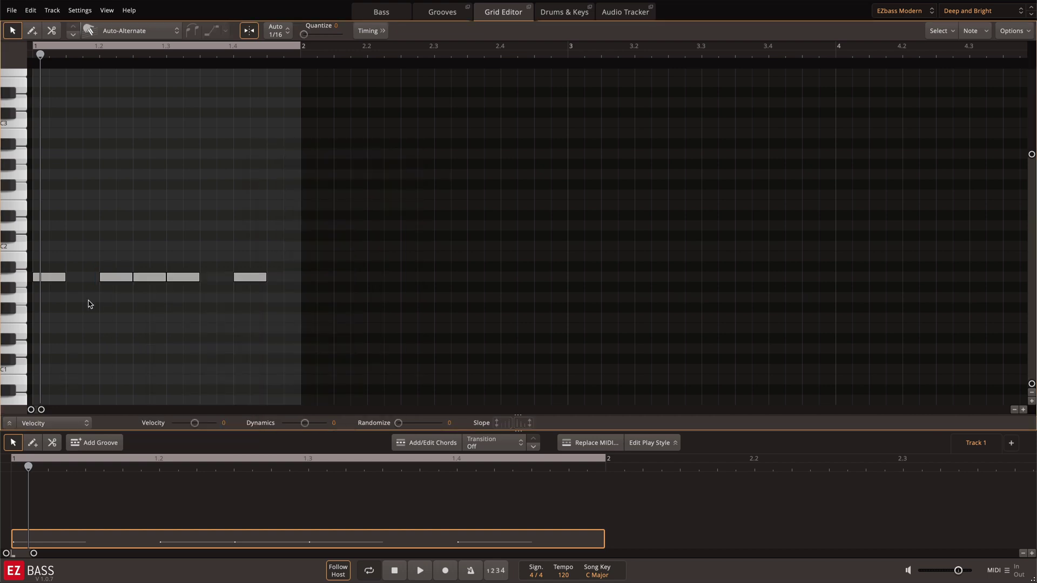
left_click(107, 274)
left_click(119, 33)
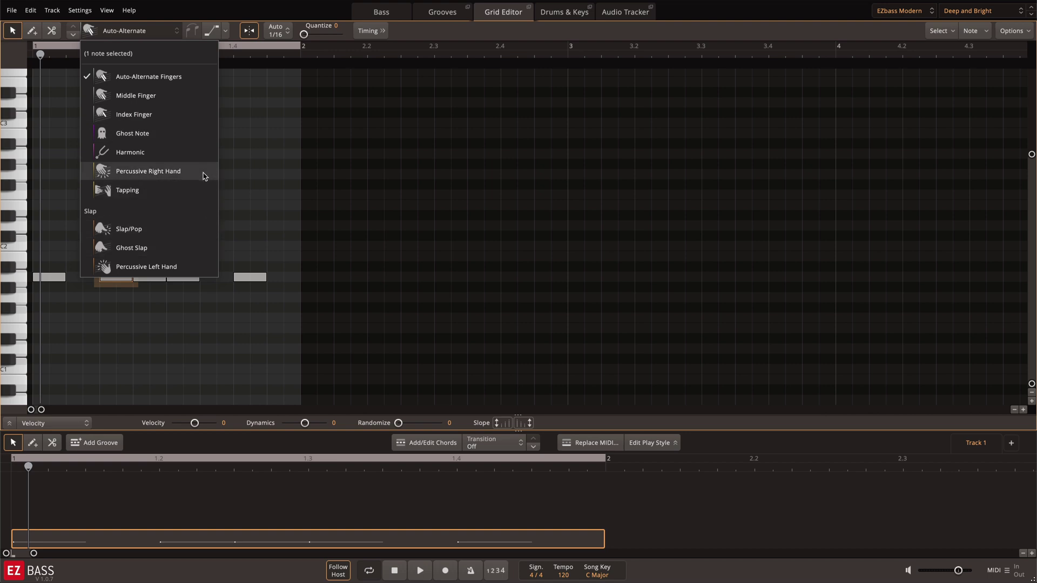
left_click(203, 173)
- Give the beat 4 note Percussive Right Hand as well and play the bar
right_click(245, 273)
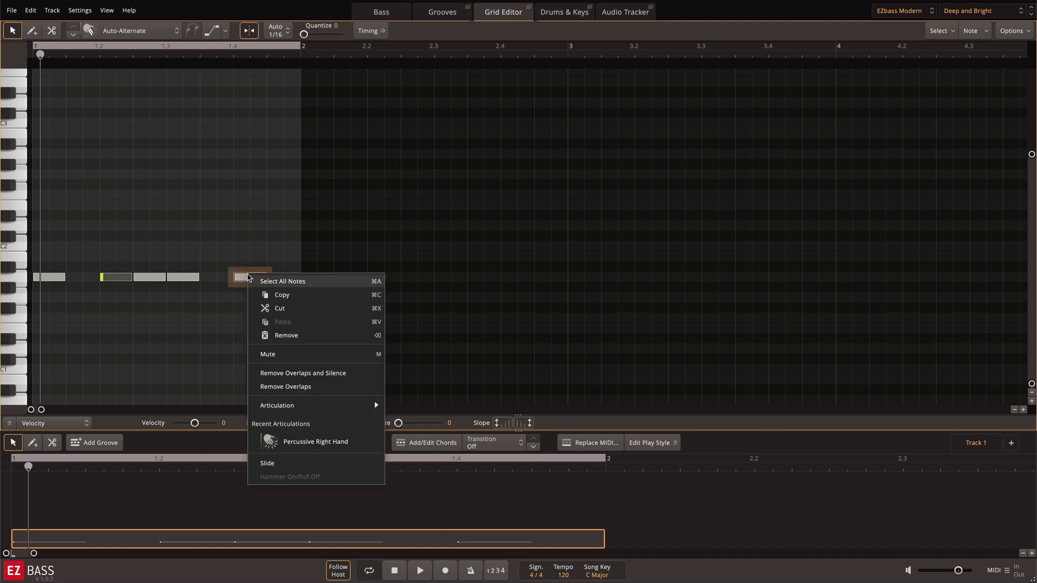
left_click(117, 33)
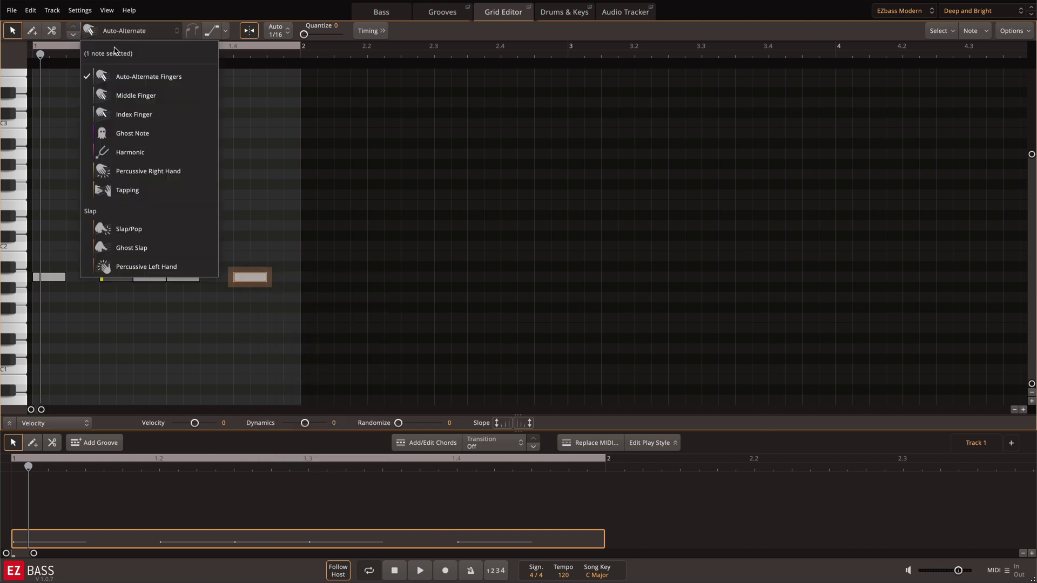
left_click(134, 170)
key("space")
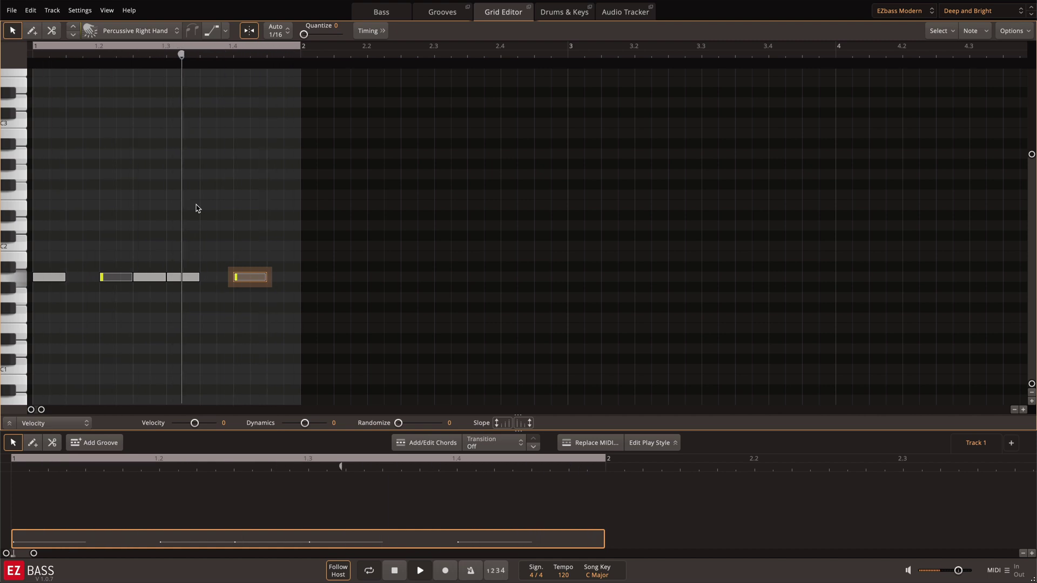
- Copy a note, make it a Ghost Note, and move it to the end of the bar
key("space")
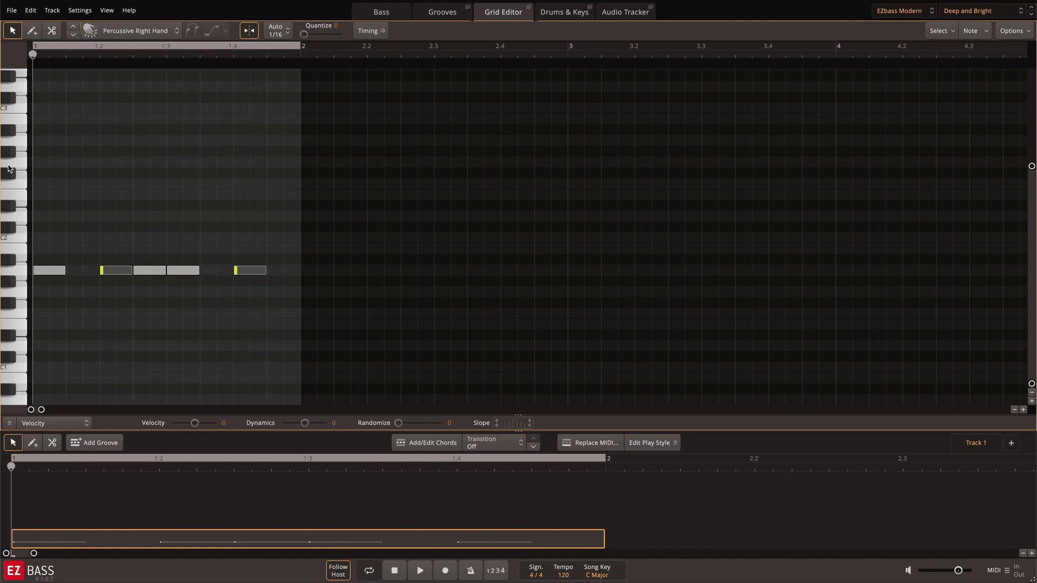
mouse_move(130, 270)
left_mouse_down()
mouse_move(115, 270)
mouse_move(123, 272)
left_mouse_up()
right_click(123, 272)
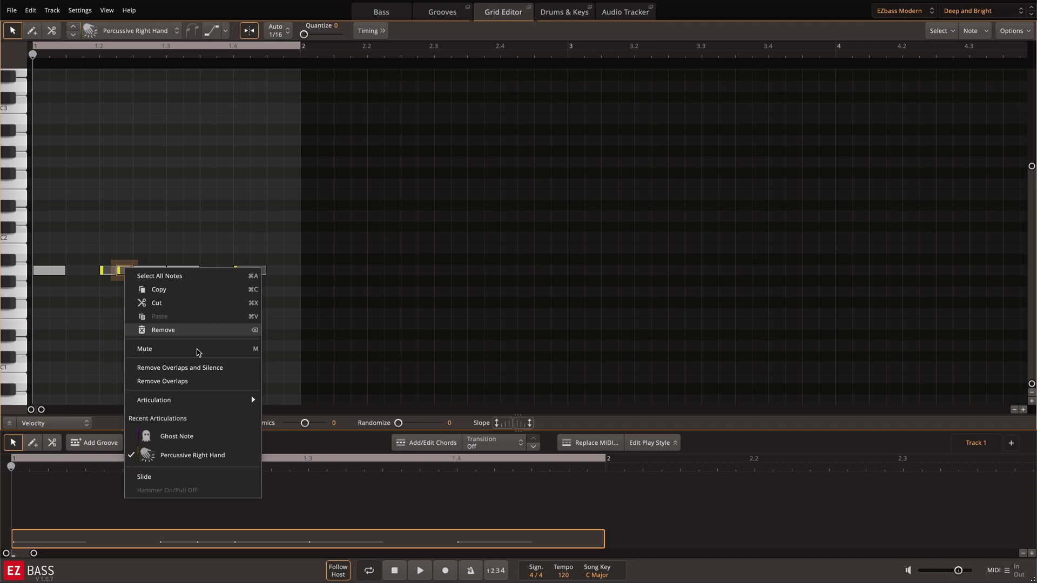
left_click(205, 437)
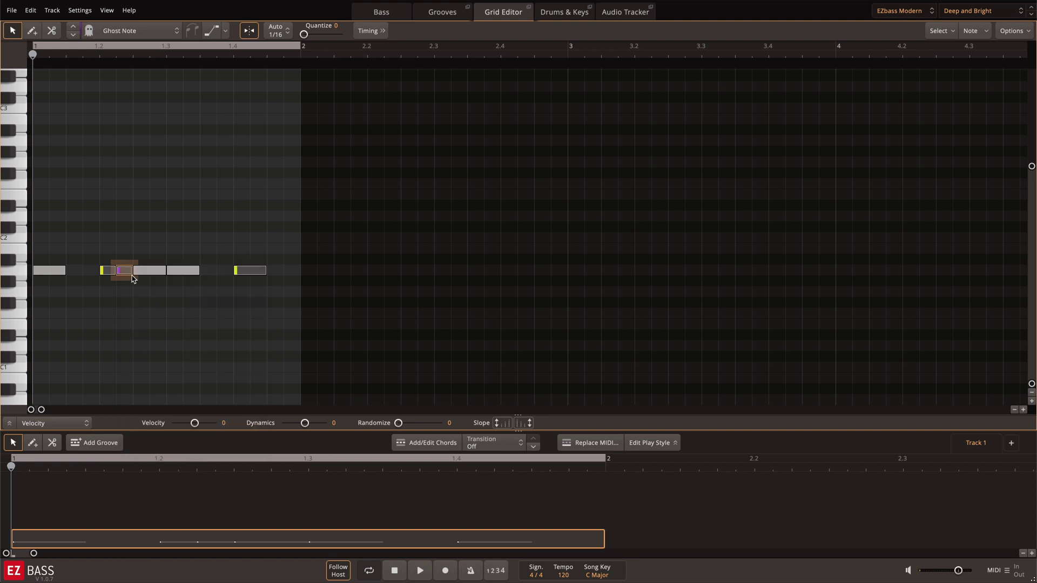
left_click_drag(127, 274, 293, 274)
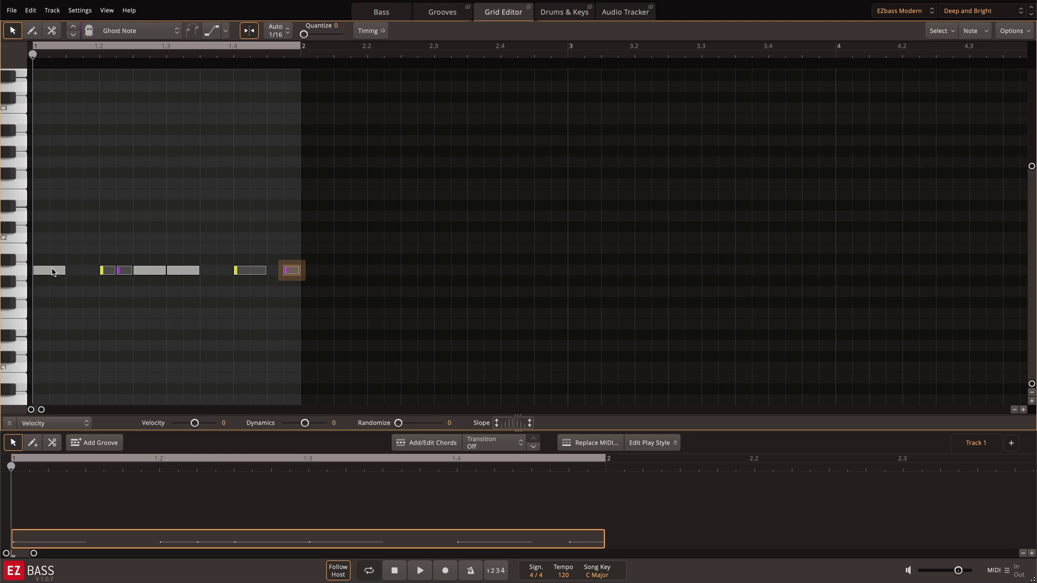
- Stretch the first and fourth notes with Remove Overlaps and Silence to fill the gaps
left_click(51, 270)
left_click(190, 273, "shift")
right_click(190, 273)
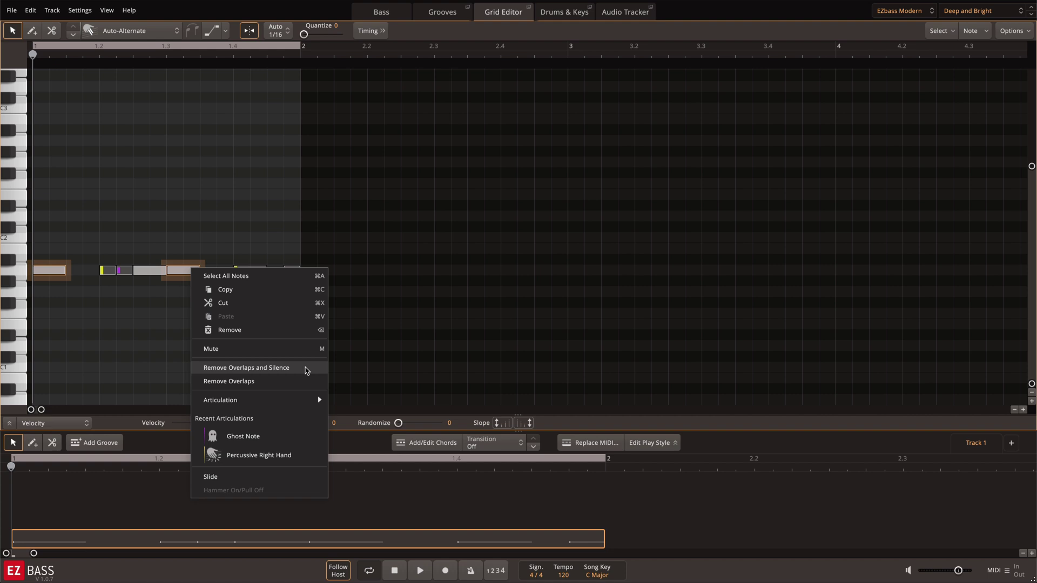
left_click(307, 371)
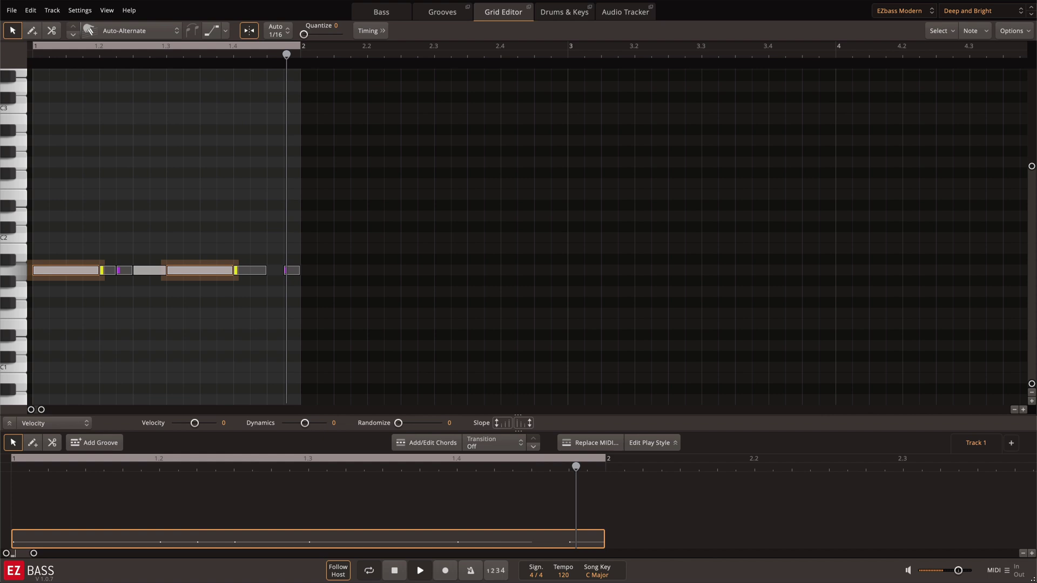
key("space")
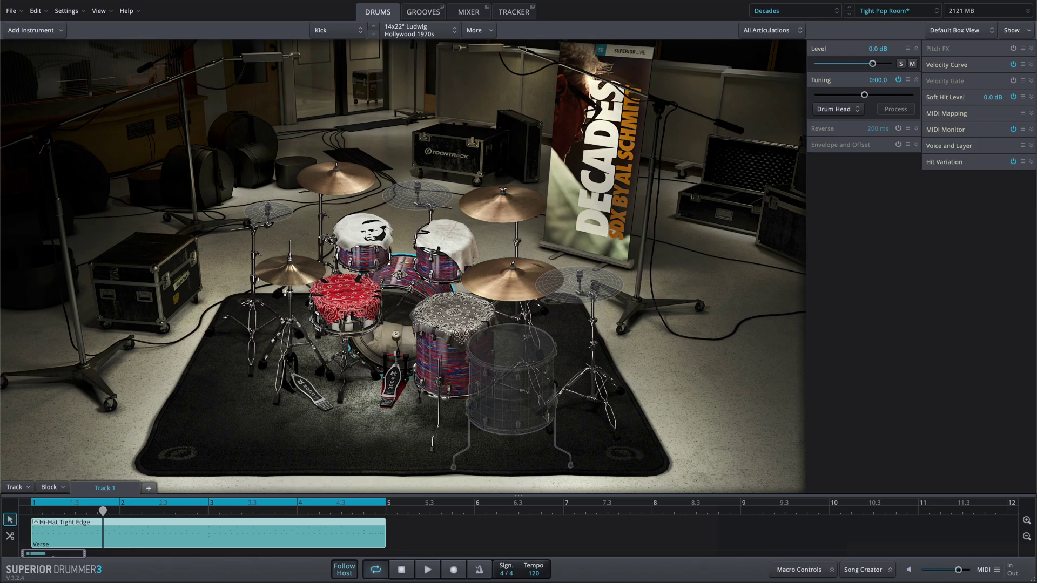
key("space")
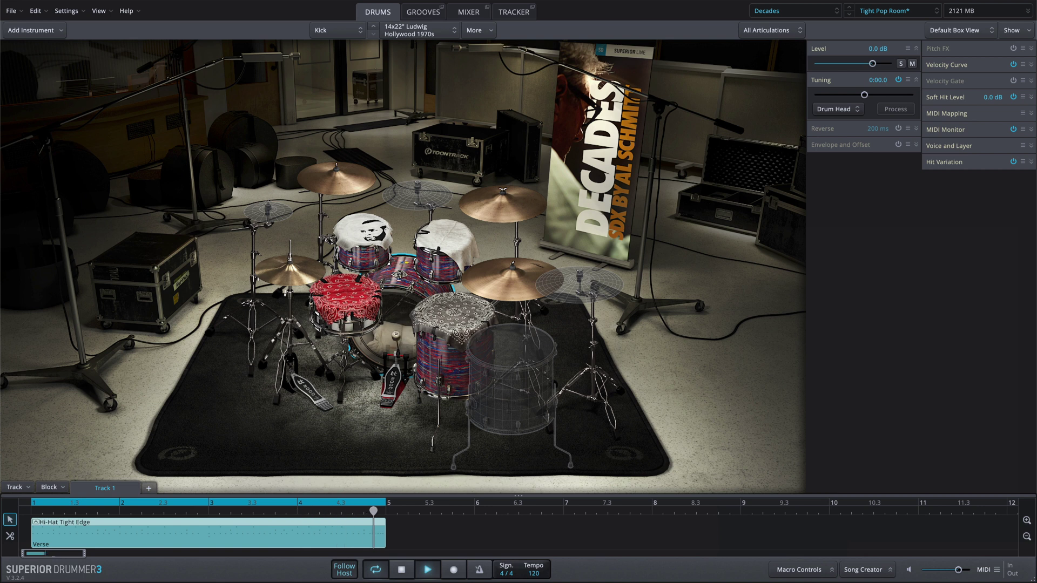
key("space")
- Draw five A1 eighth notes across the bar and copy the second note to just before the third
left_click(41, 270)
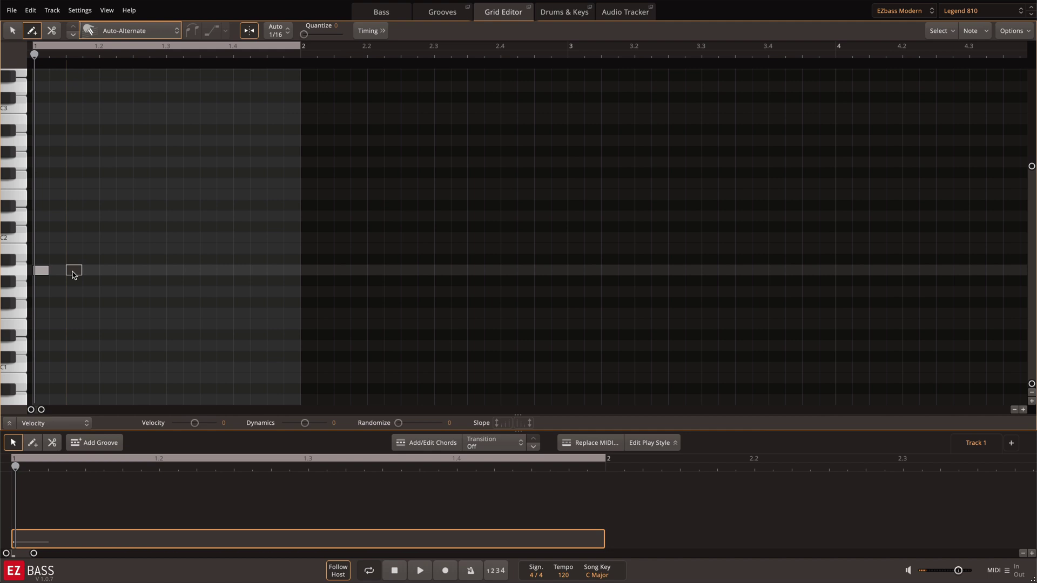
left_click(74, 272)
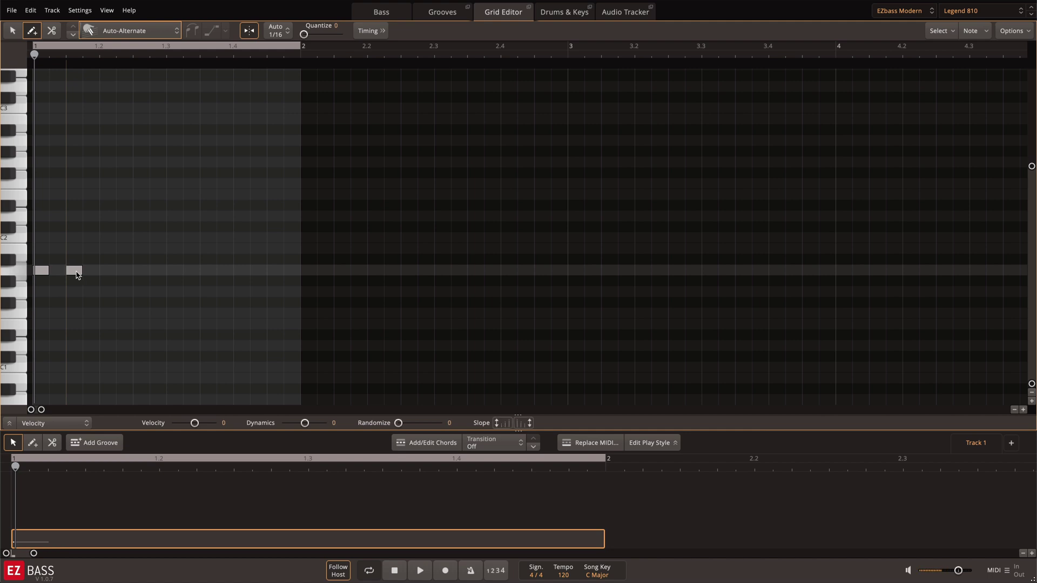
left_click(119, 271)
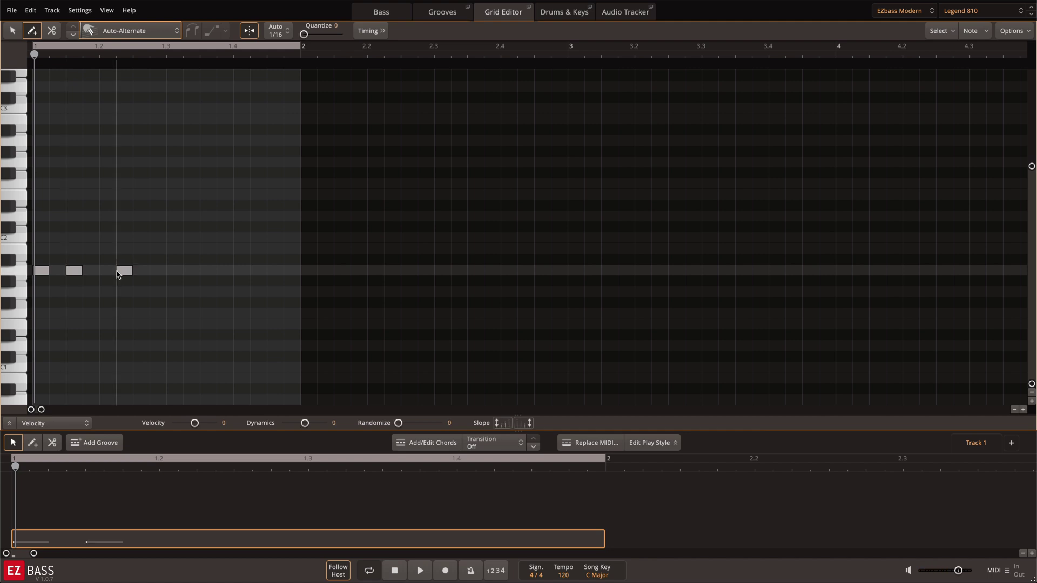
left_click(176, 272)
left_click(226, 273)
key("space")
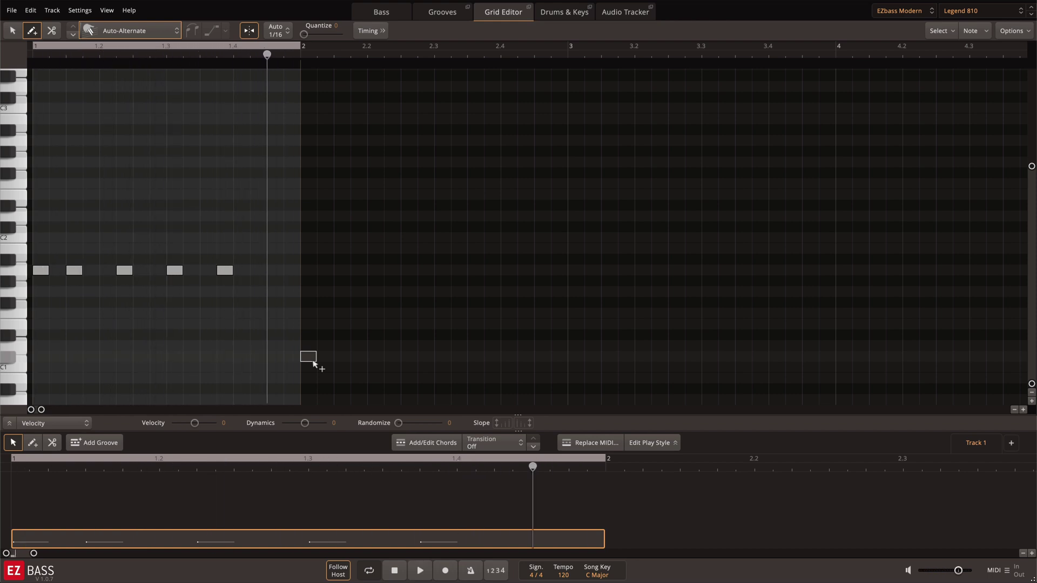
key("space")
left_click_drag(73, 277, 108, 274)
- Make the moved note Percussive Right Hand and copy it after the fifth note
right_click(107, 274)
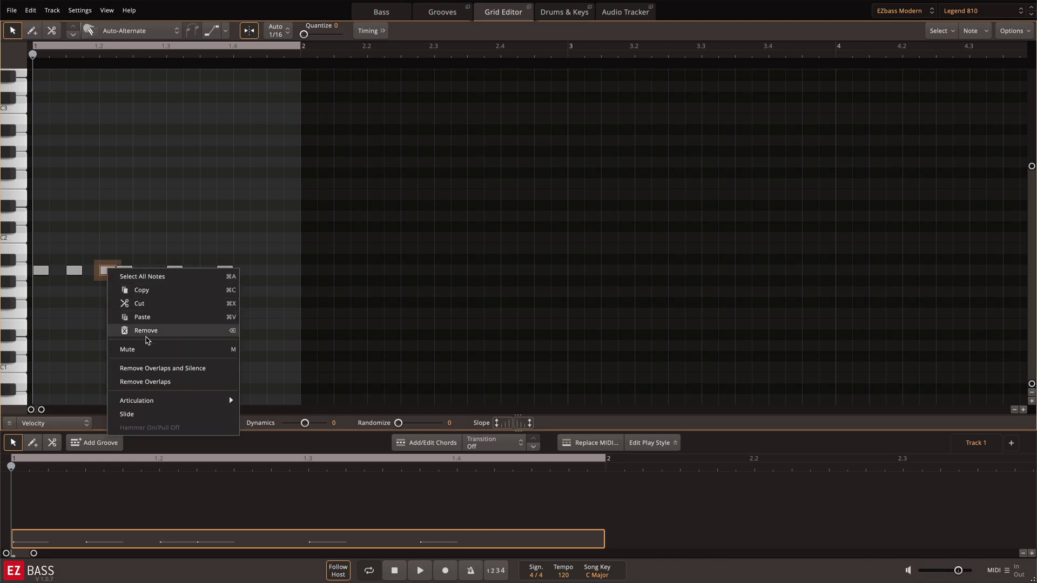
mouse_move(127, 402)
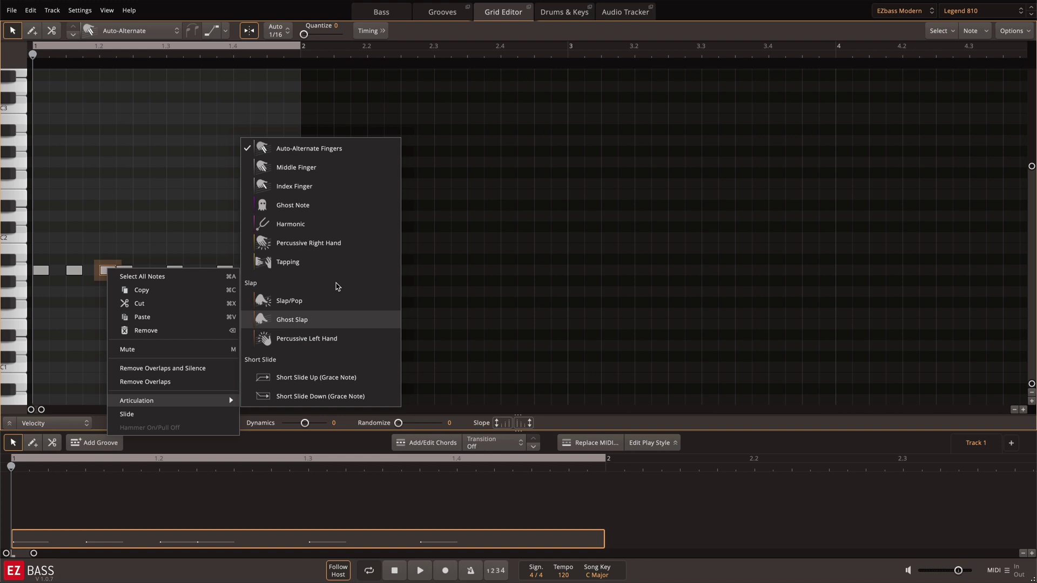
left_click(311, 243)
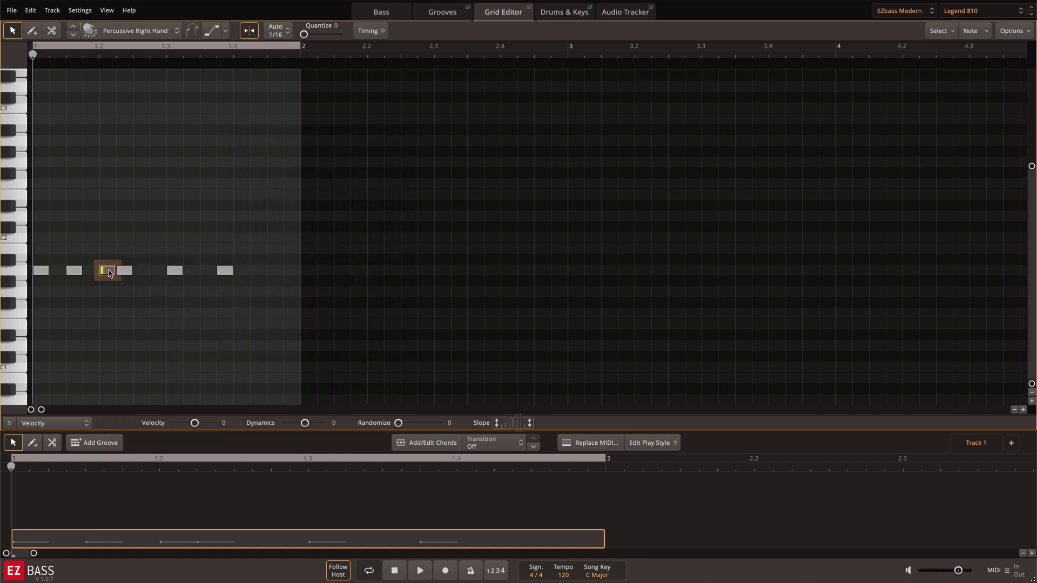
left_click_drag(108, 272, 241, 274)
- Lengthen the selected notes with Remove Overlaps and Silence to close the gaps
key("space")
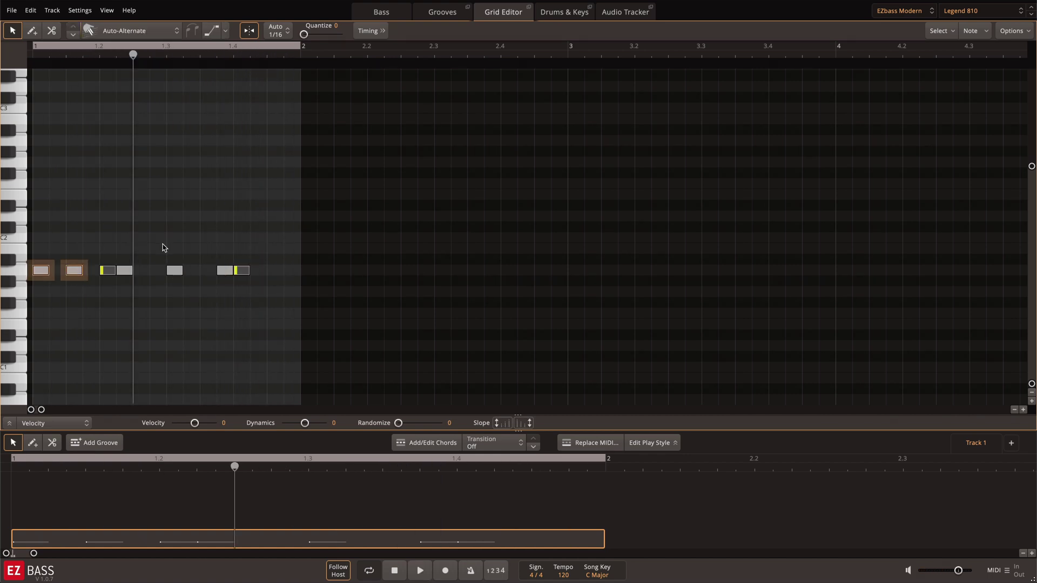
right_click(174, 271)
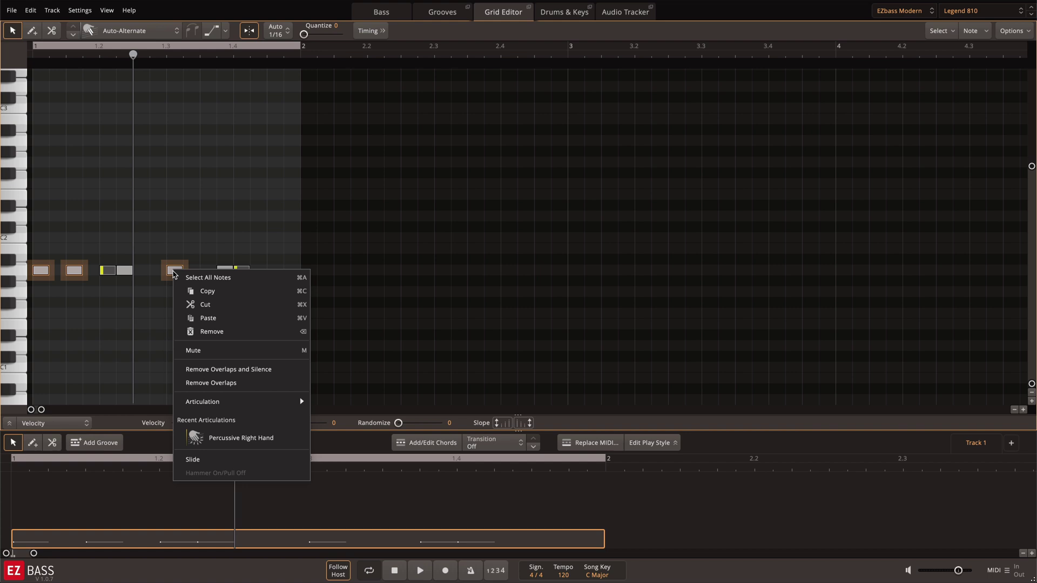
left_click(276, 370)
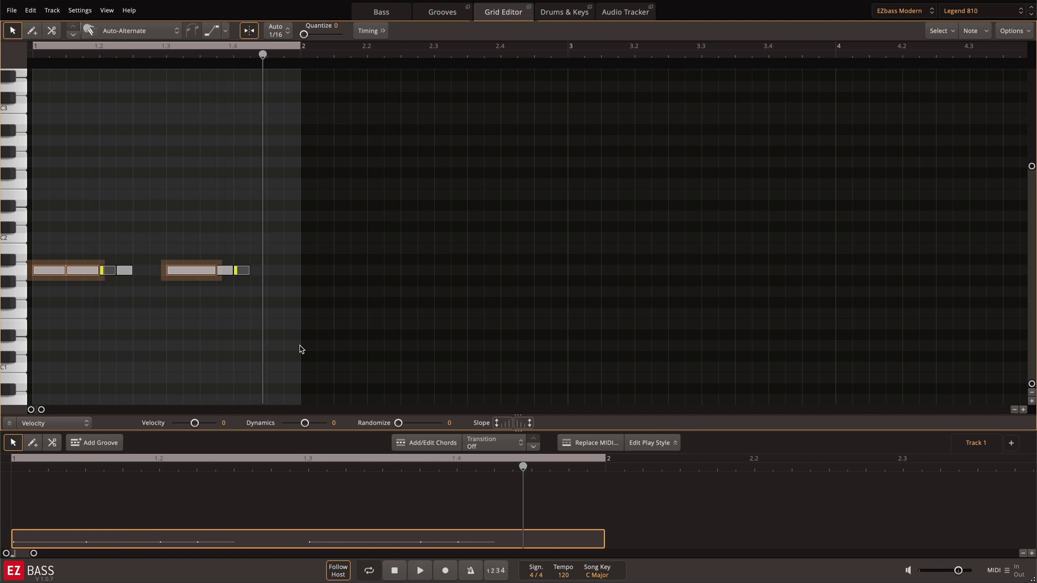
- Copy a note up to E2 near the bar's end and join the two high notes with a Hammer On
key("space")
left_click(133, 215)
left_click_drag(229, 271, 294, 183)
left_click(191, 32)
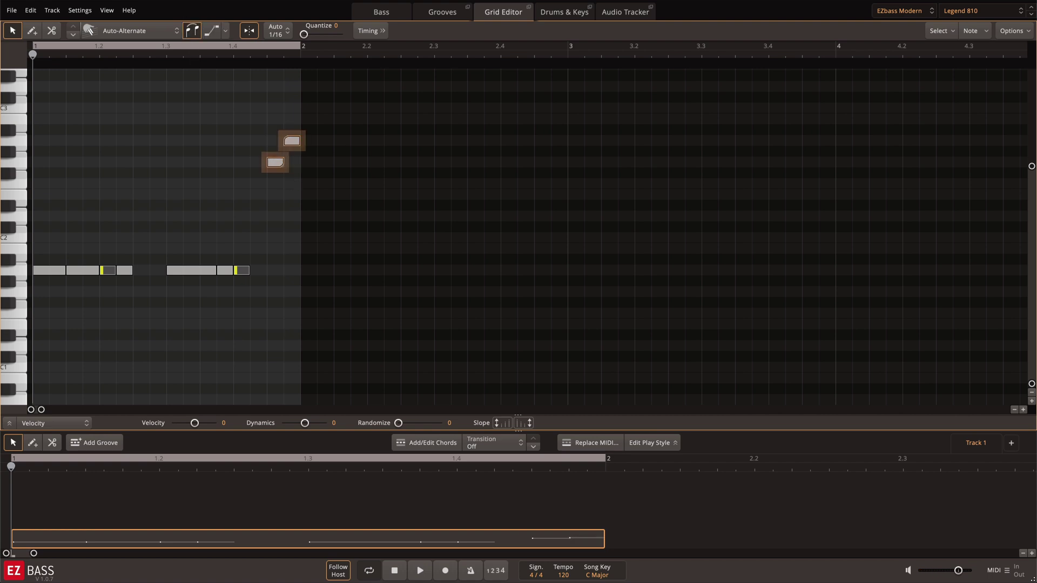
key("space")
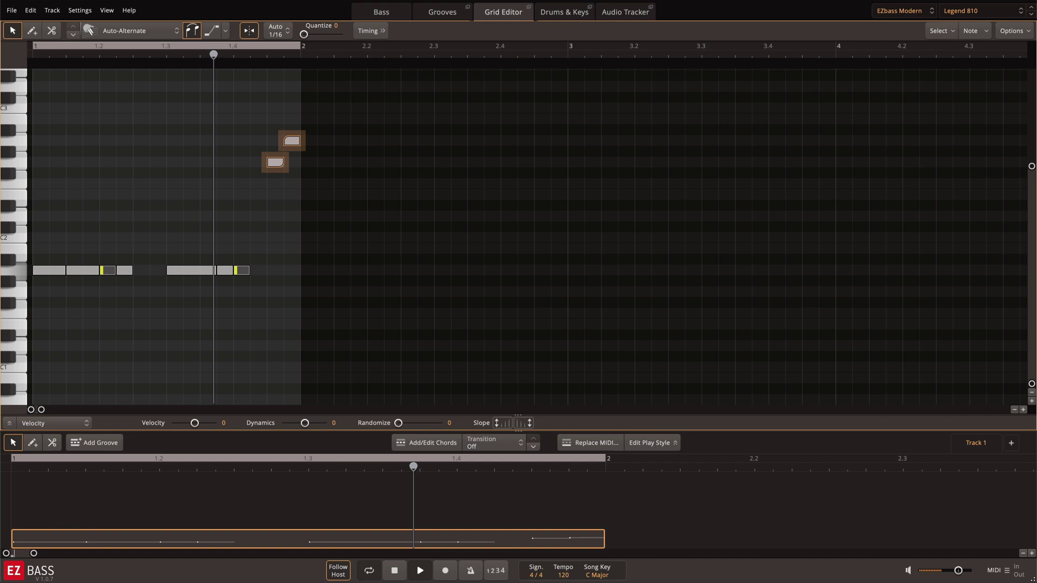